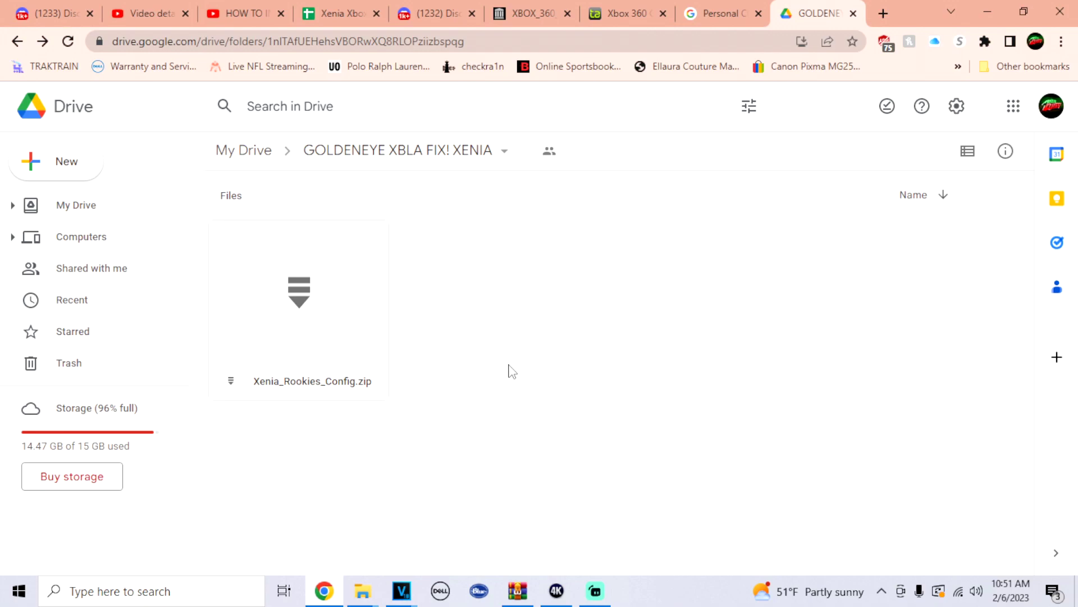
Start downloading Xenia_Rookies_Config.zip from Google Drive, cancel the save, and reveal the desktop
{"action": "left_click", "coordinate": [347, 329]}
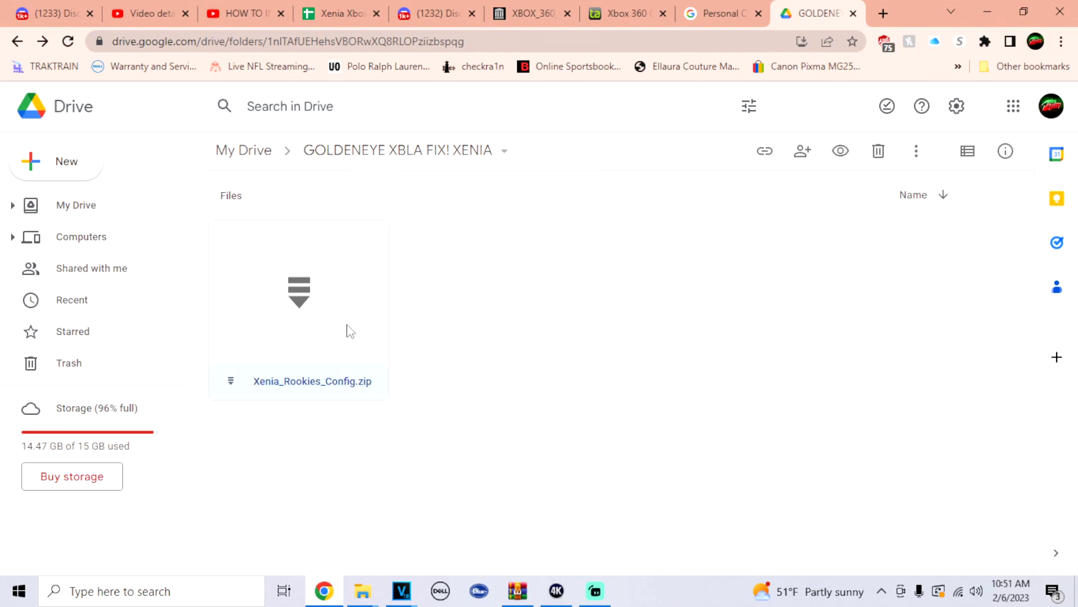
{"action": "right_click", "coordinate": [349, 332]}
{"action": "left_click", "coordinate": [444, 511]}
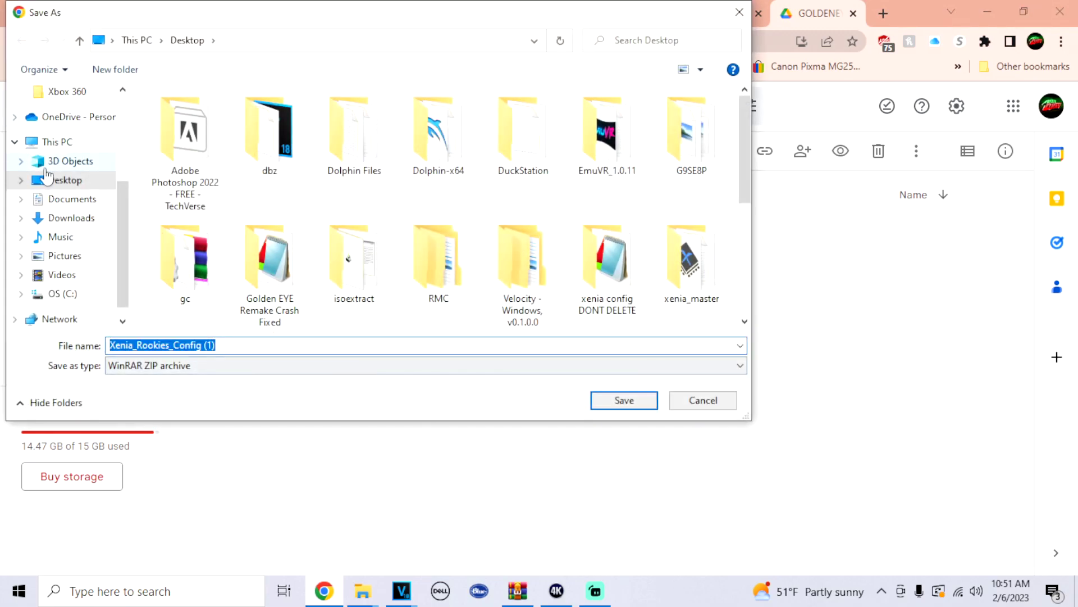
{"action": "left_click", "coordinate": [703, 401]}
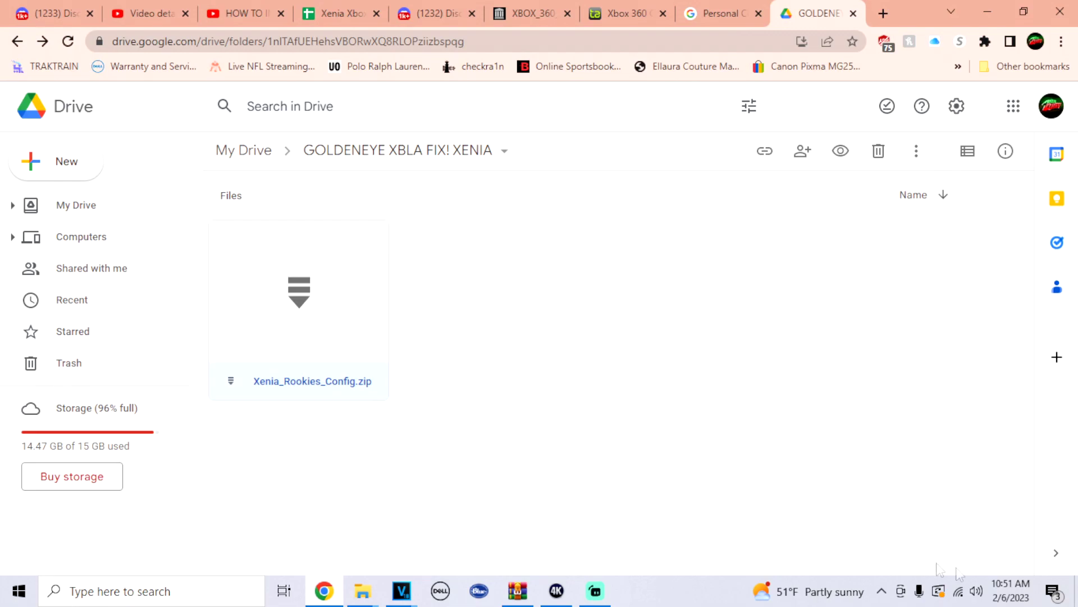
{"action": "left_click", "coordinate": [1075, 587]}
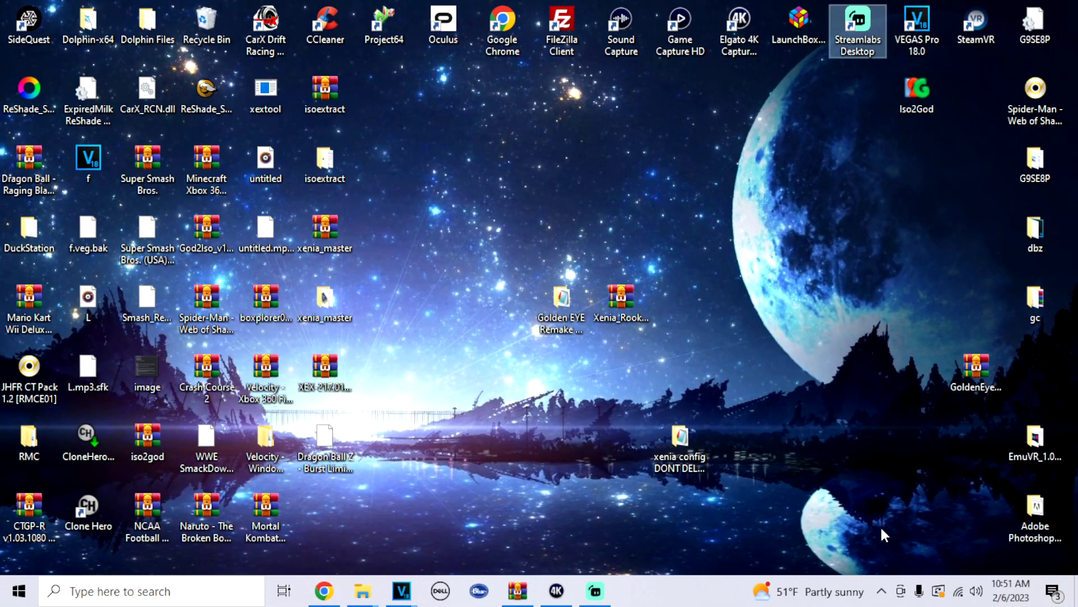
Dismiss the desktop's context menu, then bring up the Xenia_Rookies_Config archive's extraction options
{"action": "left_click", "coordinate": [695, 456]}
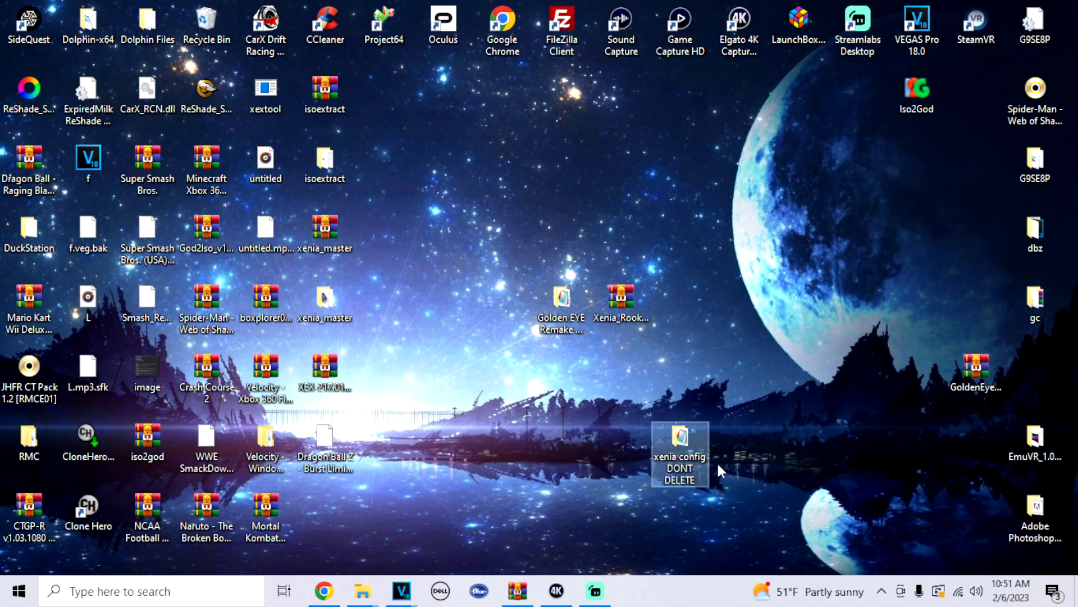
{"action": "right_click", "coordinate": [569, 458]}
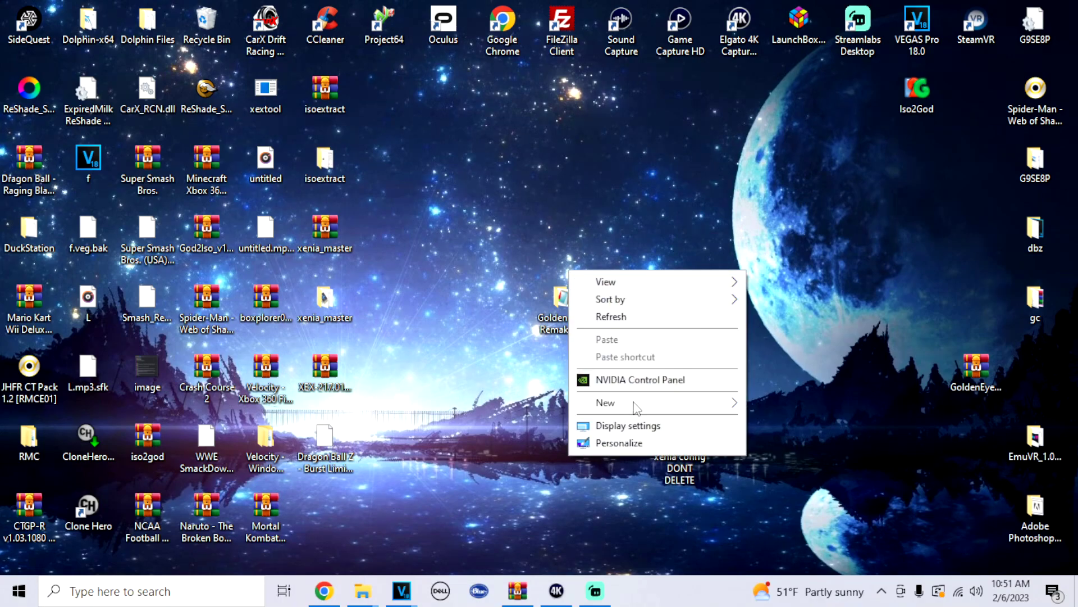
{"action": "mouse_move", "coordinate": [635, 402]}
{"action": "left_click", "coordinate": [668, 466]}
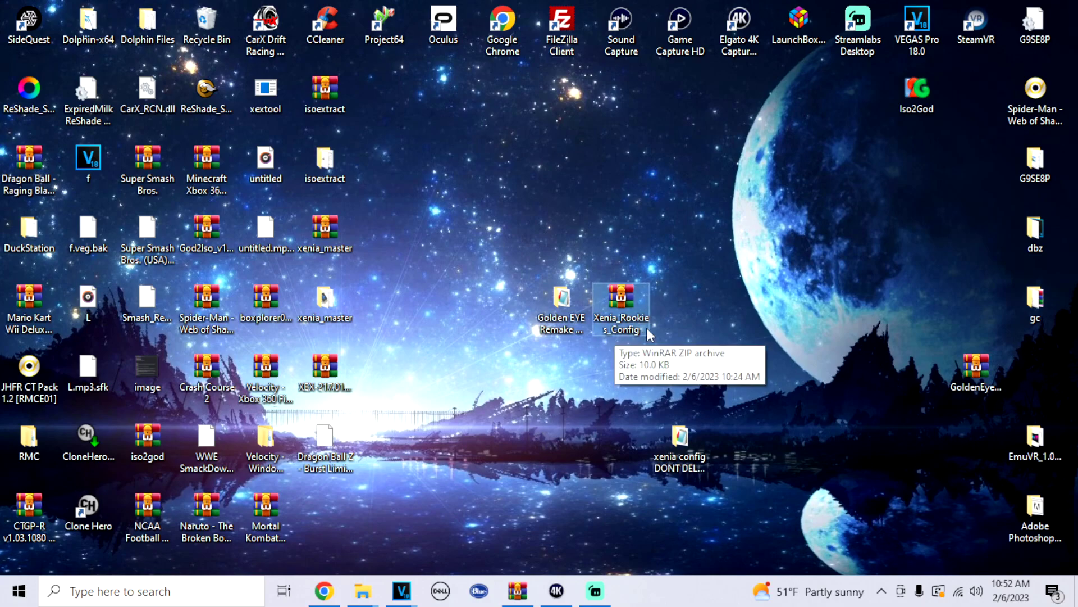
{"action": "right_click", "coordinate": [633, 332]}
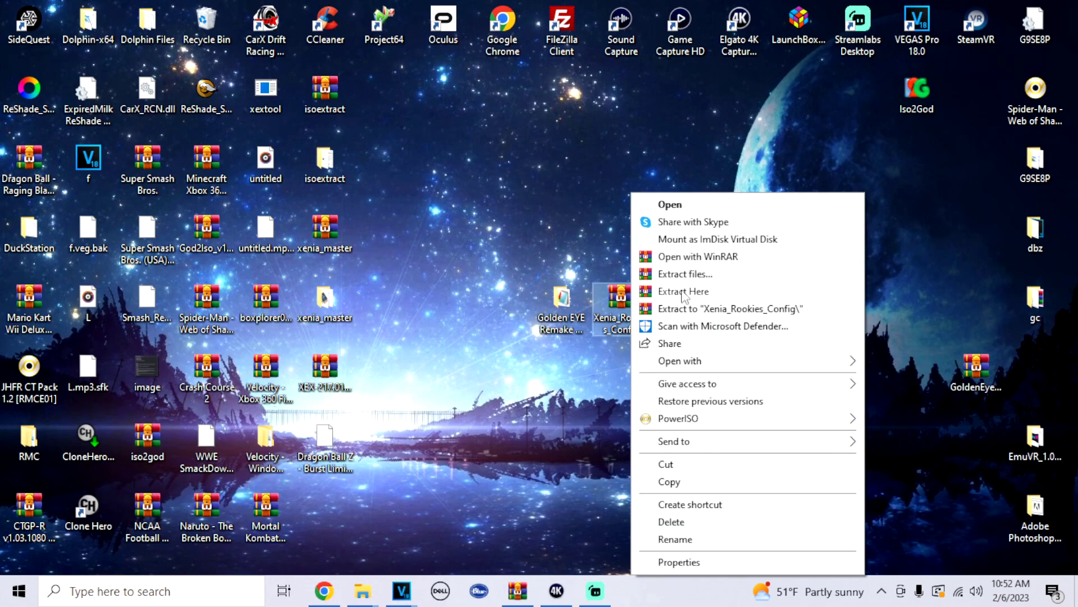
Try Extract Here, decline replacing xenia.config.toml, dismiss the error, and select Golden EYE Remake Crash Fixed
{"action": "left_click", "coordinate": [682, 293]}
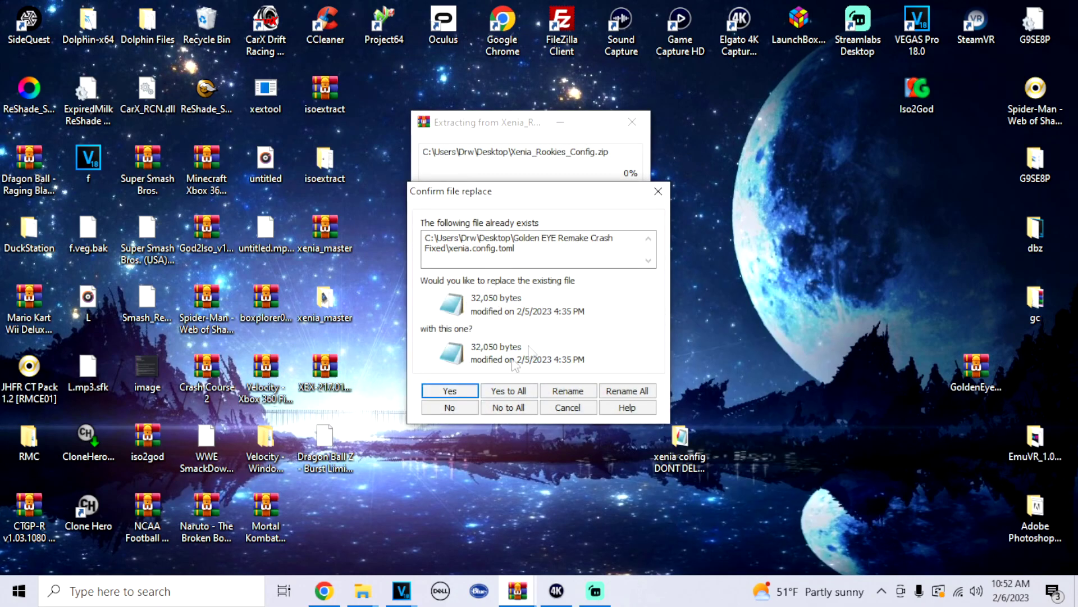
{"action": "left_click", "coordinate": [659, 192]}
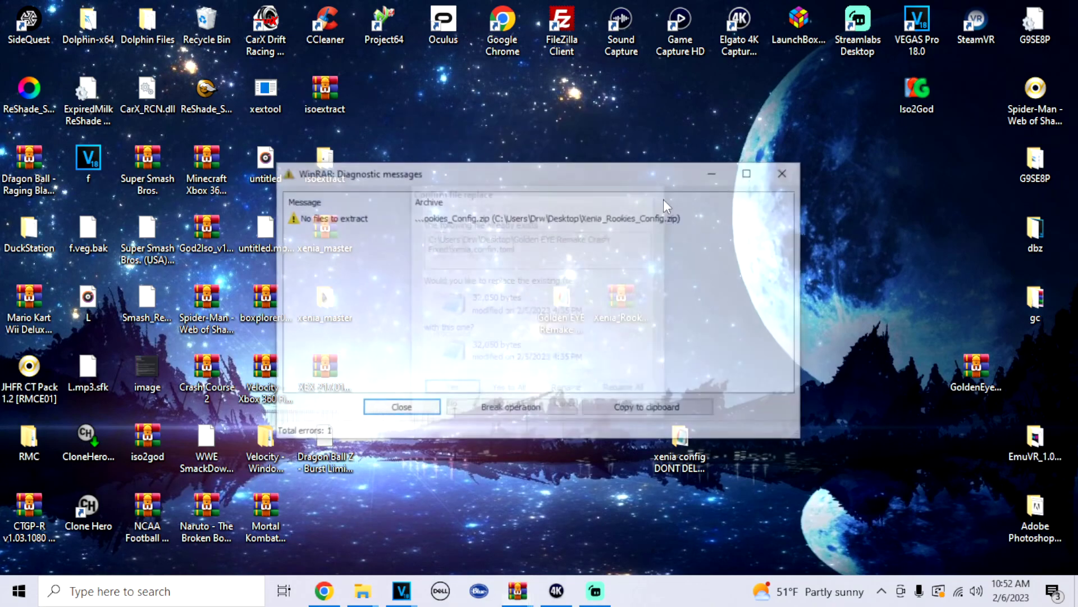
{"action": "left_click", "coordinate": [782, 174]}
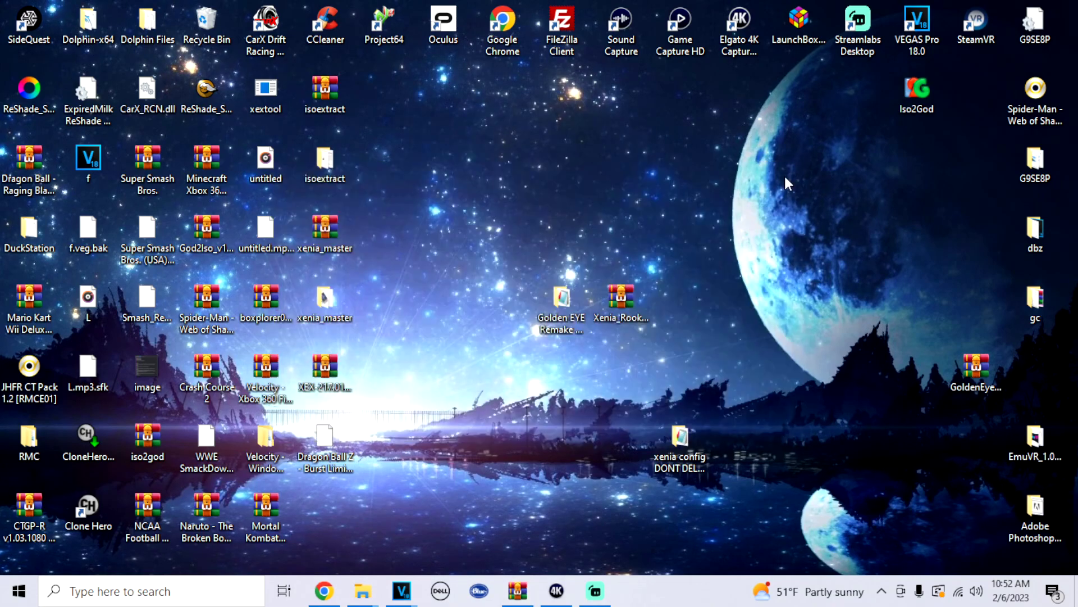
{"action": "left_click", "coordinate": [569, 331]}
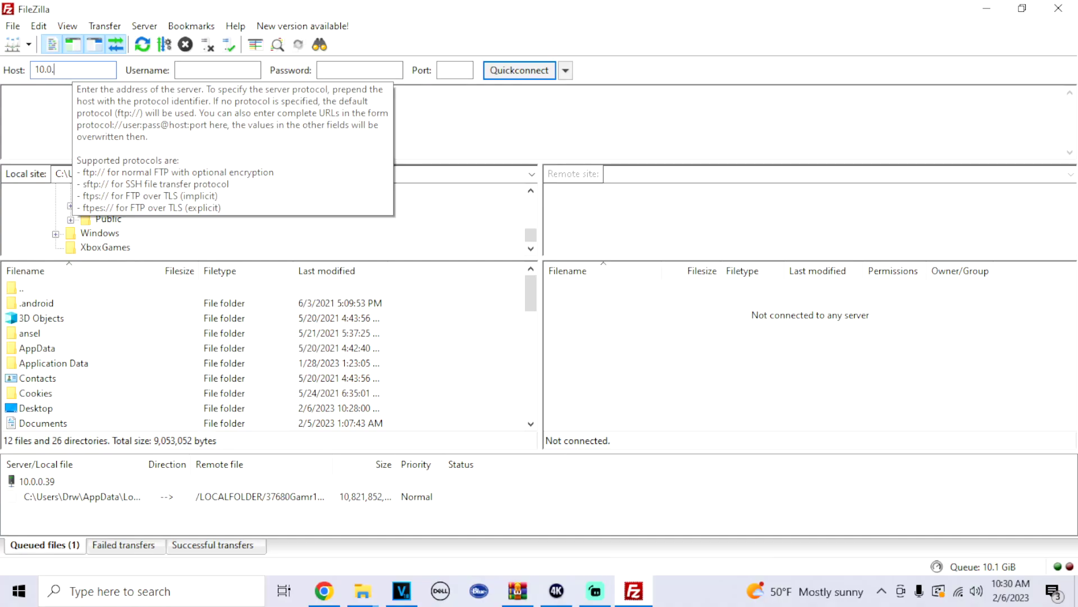
Connect FileZilla to the Xbox FTP server at 10.0.0.39 on port 21, accepting plain FTP
{"action": "type", "text": ".0.39"}
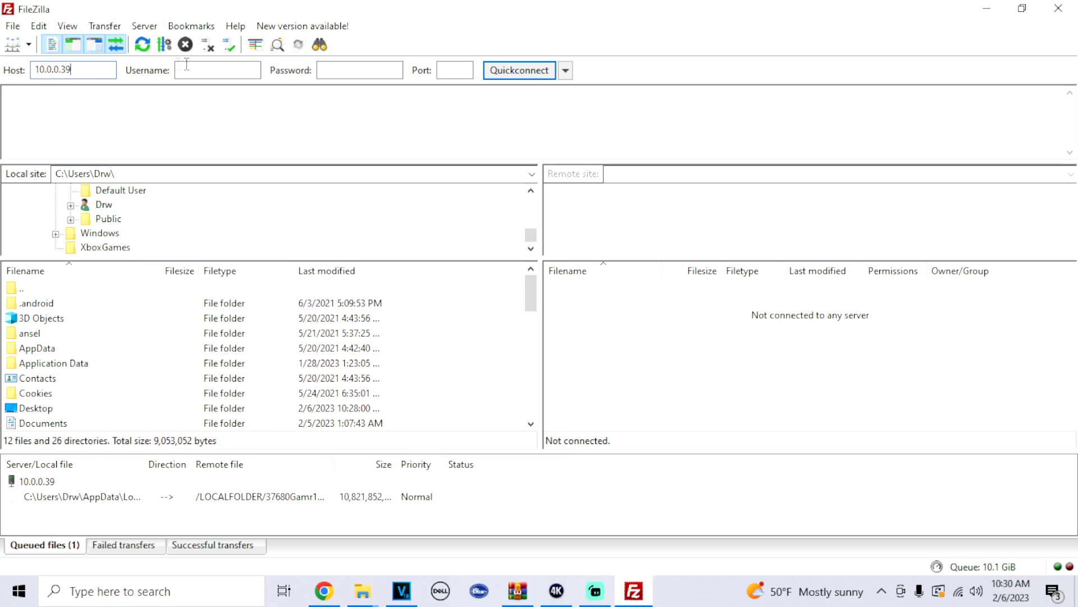
{"action": "left_click", "coordinate": [446, 72]}
{"action": "type", "text": "21"}
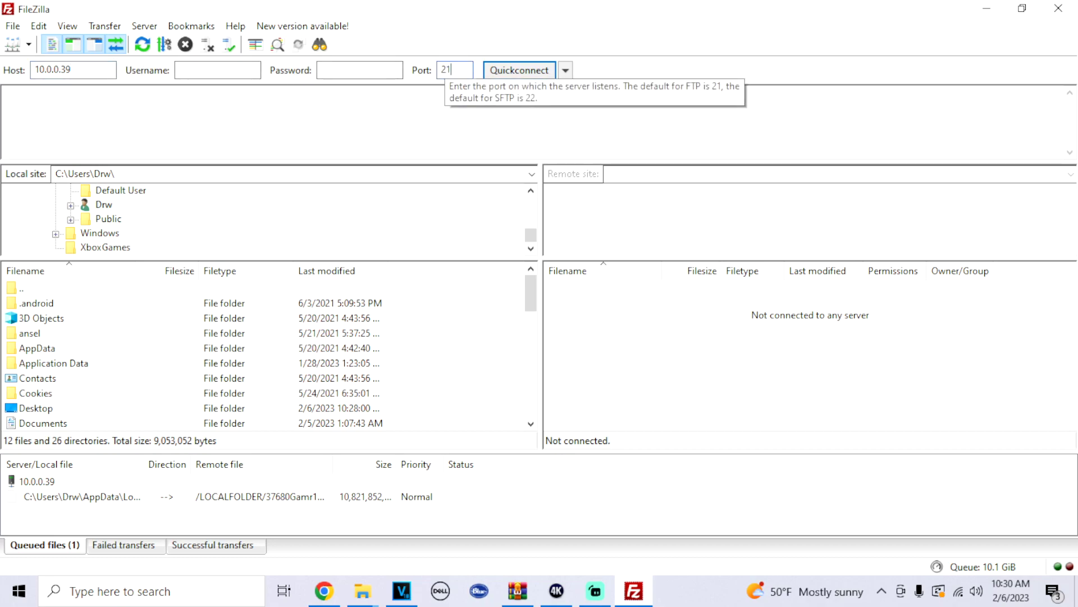
{"action": "left_click", "coordinate": [517, 70]}
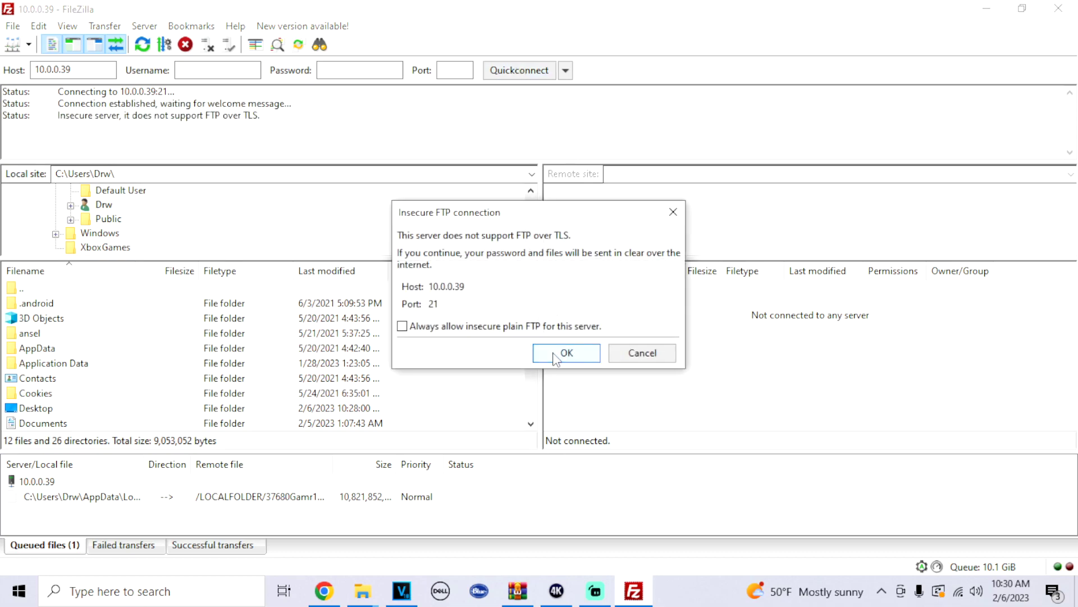
{"action": "left_click", "coordinate": [554, 353]}
Browse through LOCALFOLDER and the 60979VappyPubb package into LocalState, and select xenia.config.toml
{"action": "left_click", "coordinate": [593, 368]}
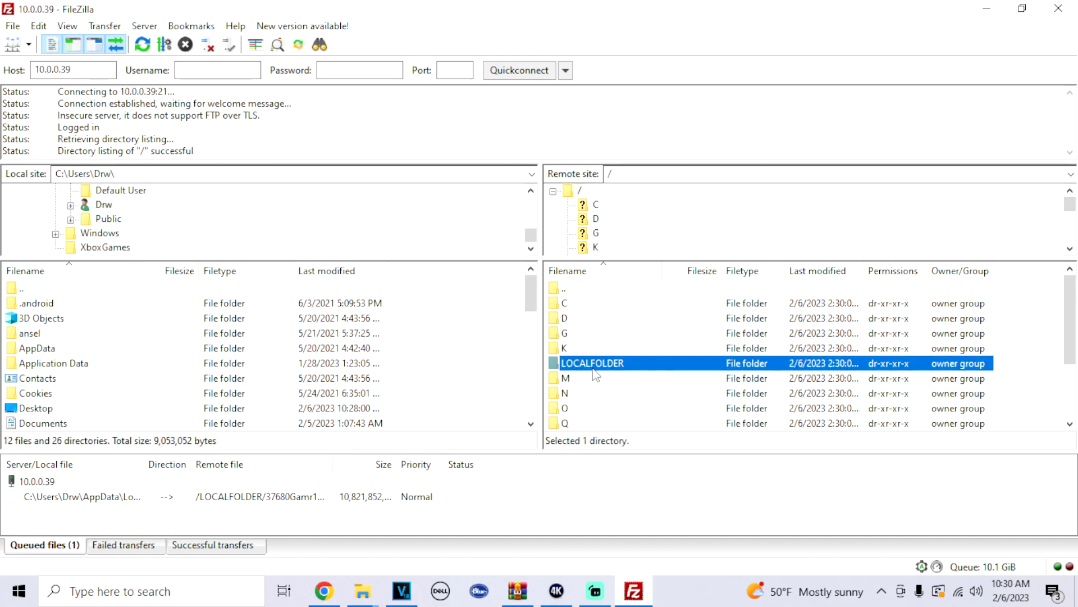
{"action": "double_click", "coordinate": [594, 365]}
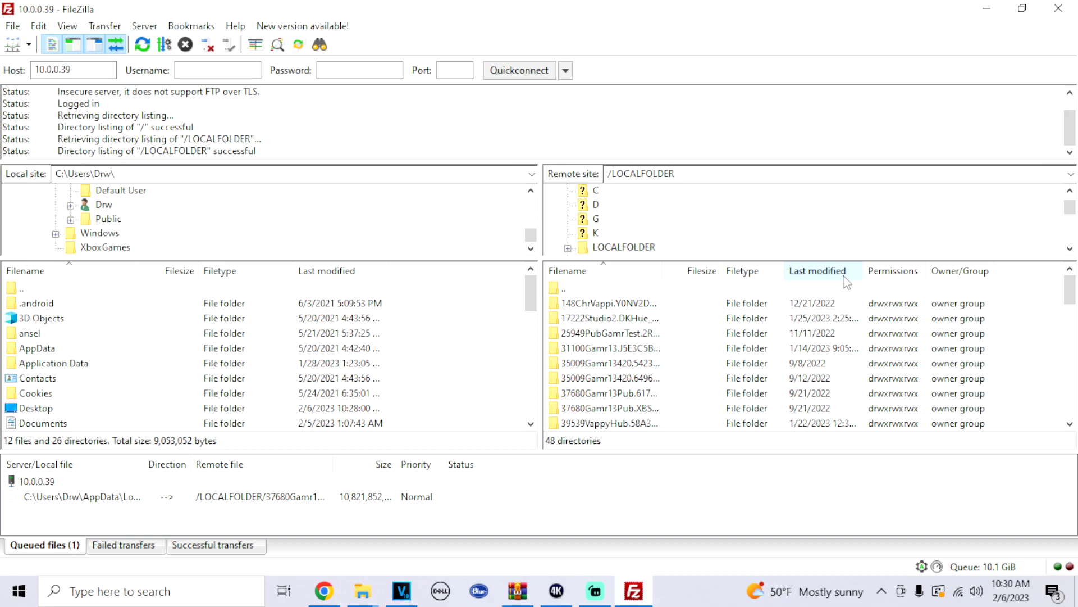
{"action": "scroll", "coordinate": [799, 318], "scroll_direction": "down", "scroll_amount": 2}
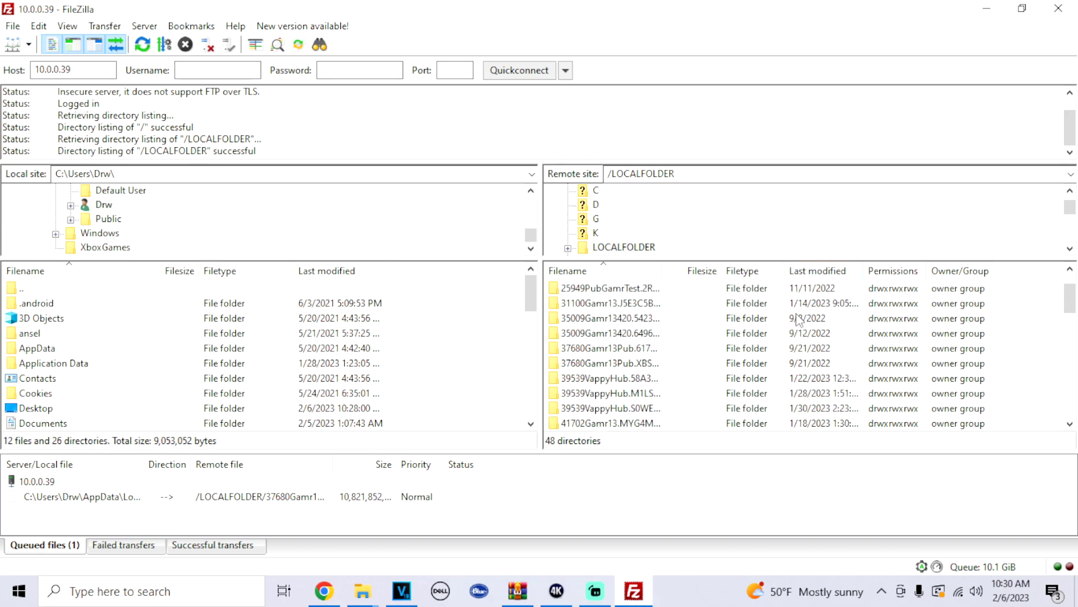
{"action": "scroll", "coordinate": [800, 318], "scroll_direction": "down", "scroll_amount": 3}
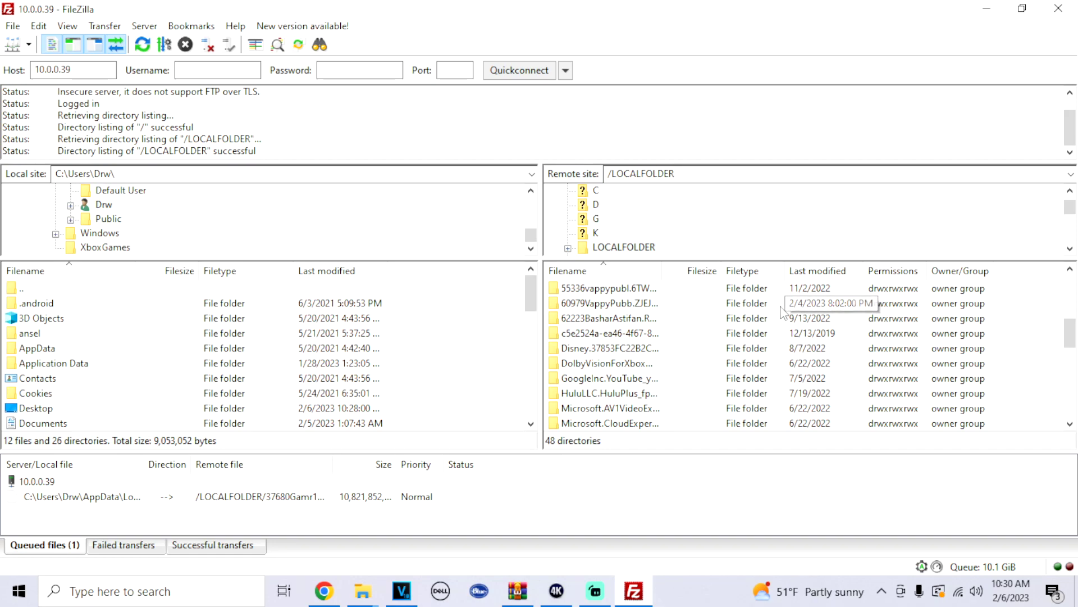
{"action": "double_click", "coordinate": [649, 306]}
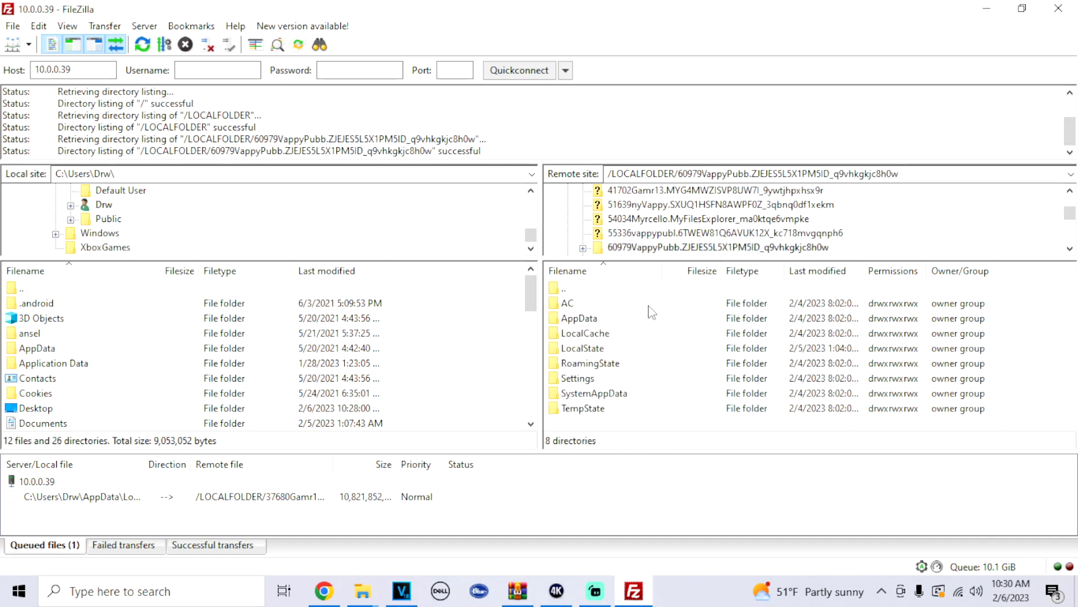
{"action": "double_click", "coordinate": [592, 351]}
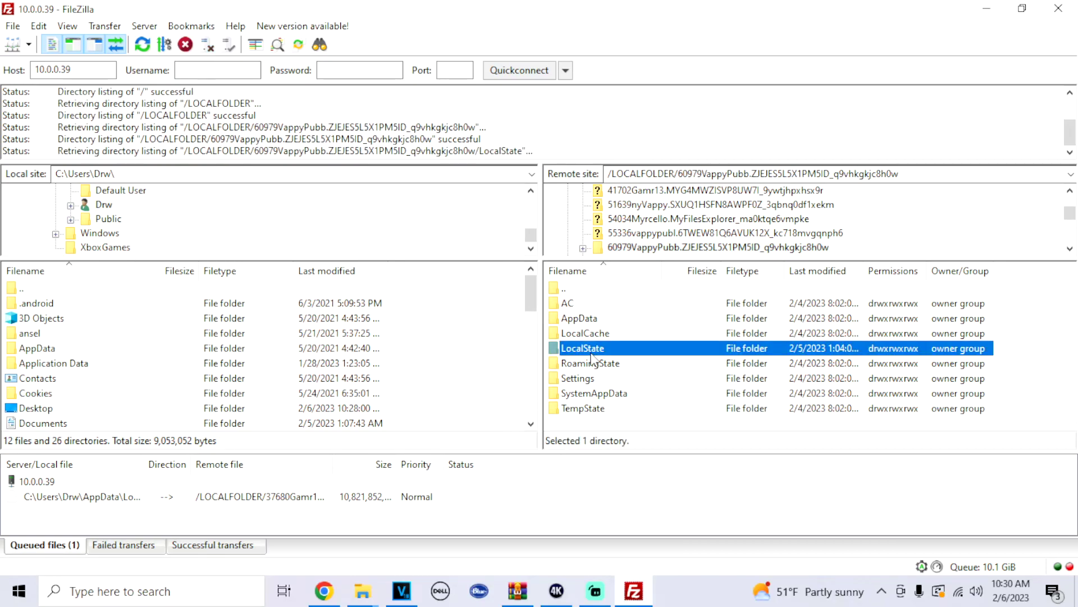
{"action": "scroll", "coordinate": [593, 351], "scroll_direction": "down", "scroll_amount": 1}
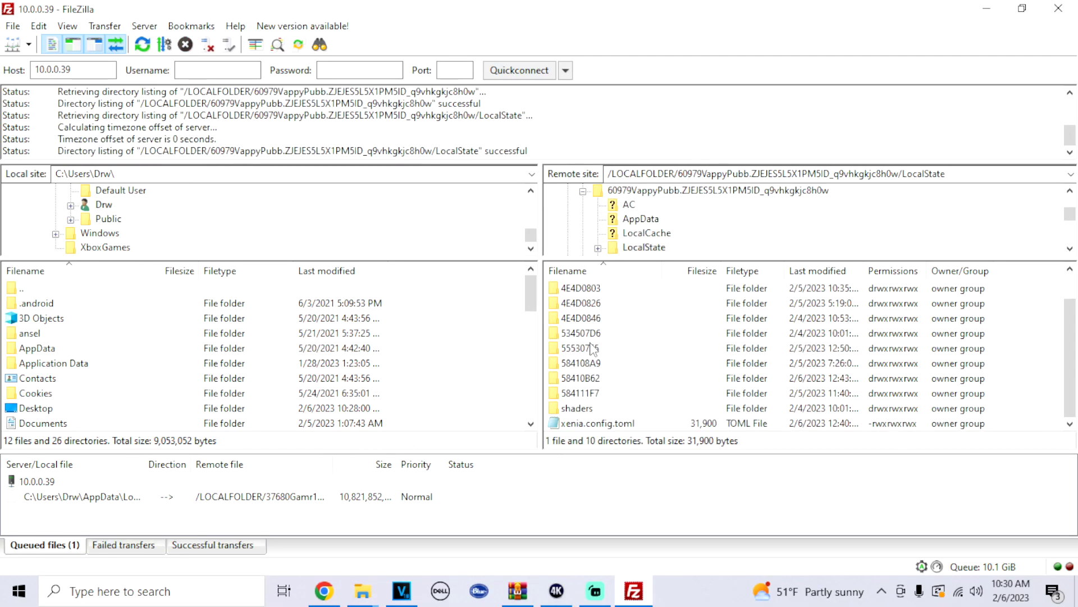
{"action": "left_click", "coordinate": [581, 424]}
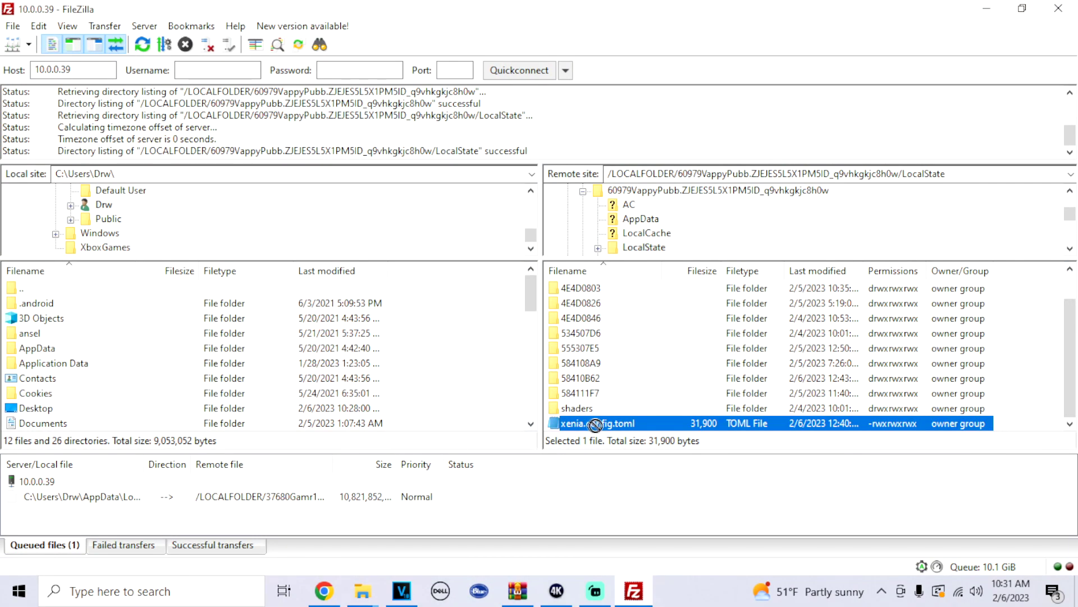
Download the server's xenia.config.toml into the desktop 'xenia config DONT DELETE' backup folder
{"action": "left_click_drag", "start_coordinate": [593, 427], "coordinate": [673, 453]}
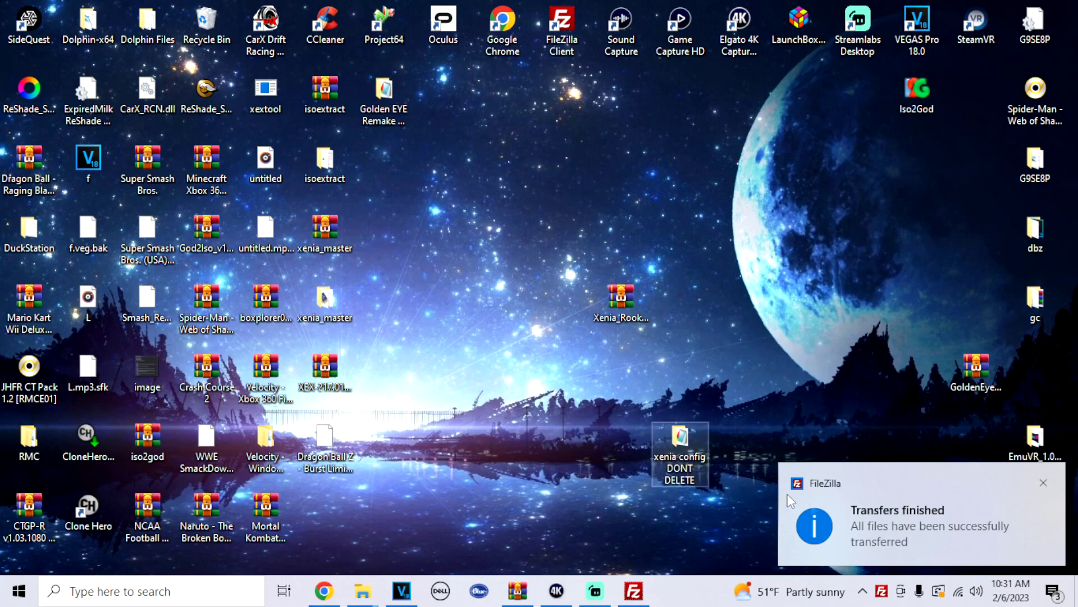
Delete xenia.config.toml from the Xbox's LocalState folder and go back up to the package folder
{"action": "left_click", "coordinate": [634, 591]}
{"action": "right_click", "coordinate": [578, 427]}
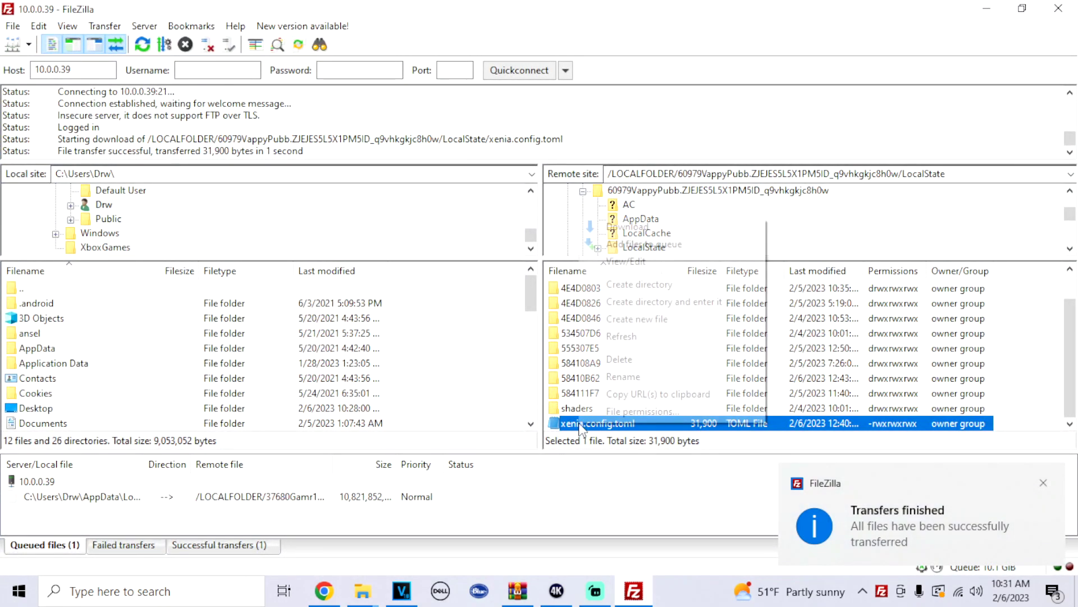
{"action": "left_click", "coordinate": [628, 360]}
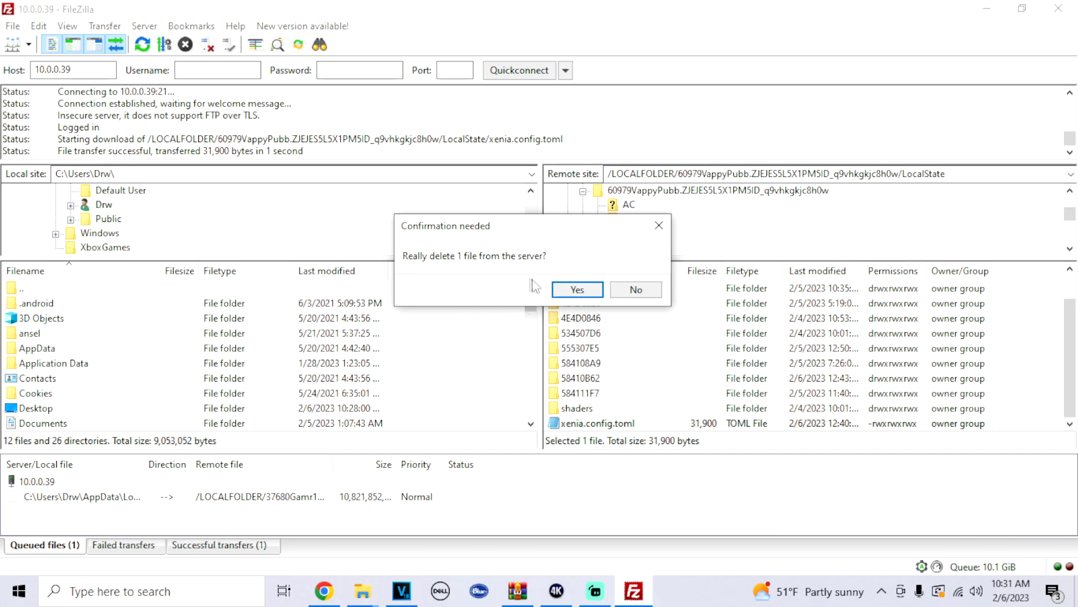
{"action": "left_click", "coordinate": [571, 293]}
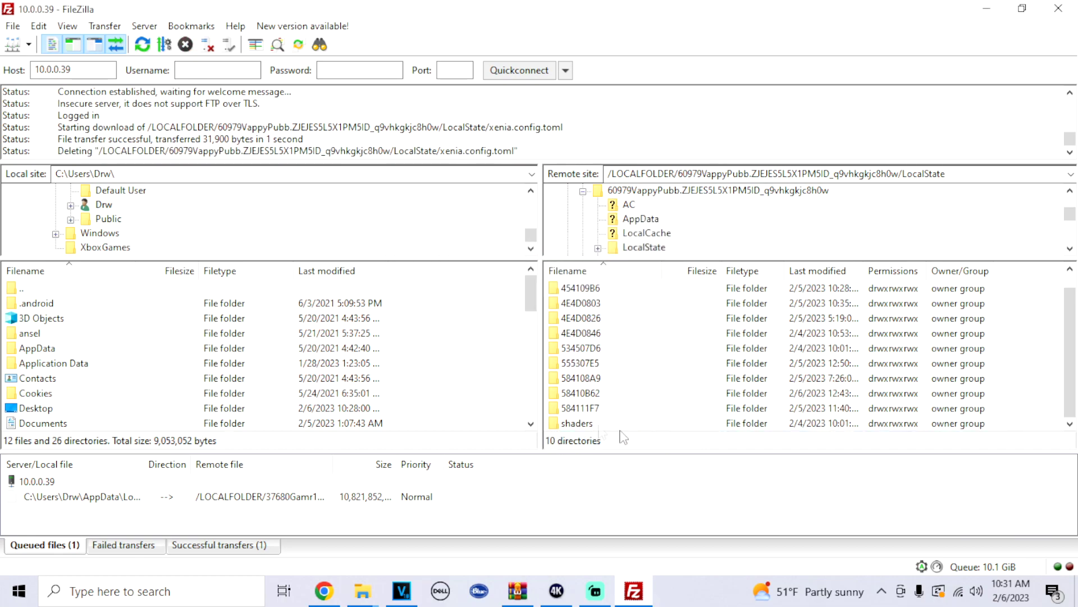
{"action": "double_click", "coordinate": [574, 288]}
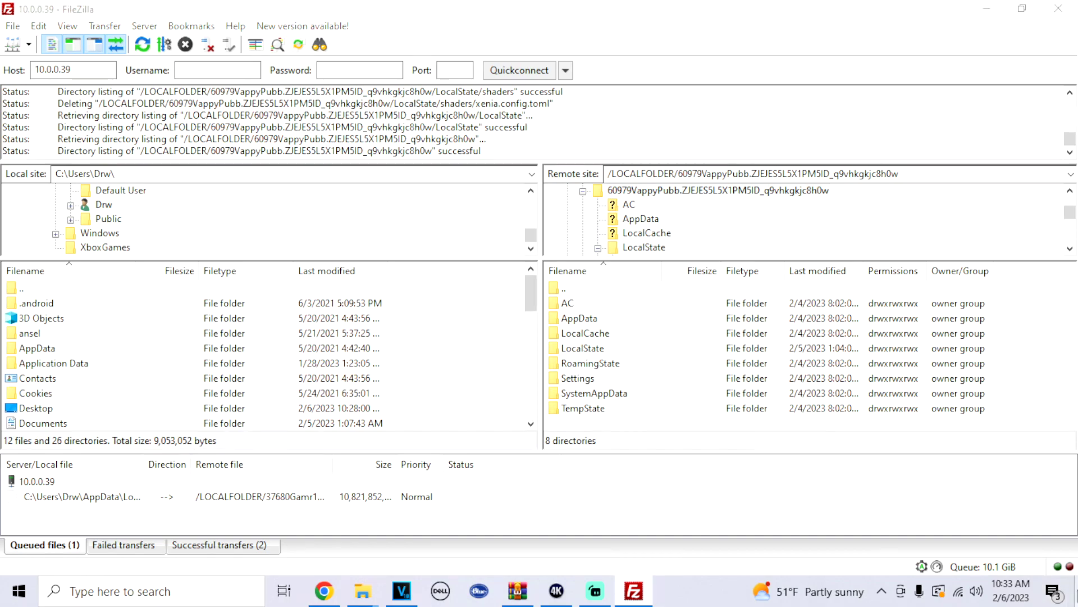
{"action": "left_click", "coordinate": [1076, 590]}
Upload the crash-fixed xenia.config.toml into the Xbox's LocalState folder and confirm it's there at 32,050 bytes
{"action": "double_click", "coordinate": [557, 330]}
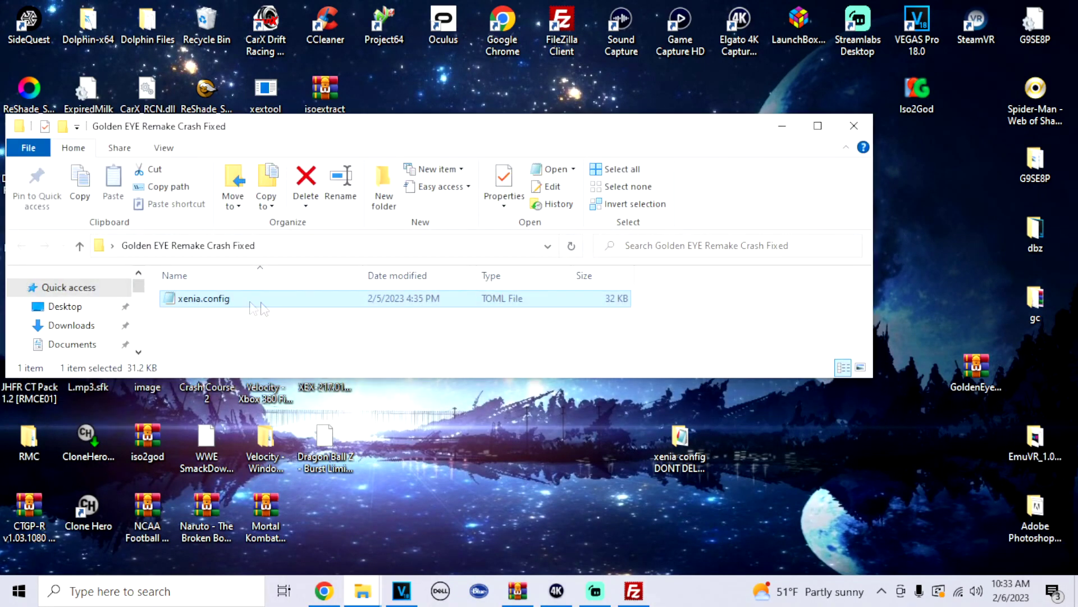
{"action": "left_click_drag", "start_coordinate": [255, 299], "coordinate": [574, 353]}
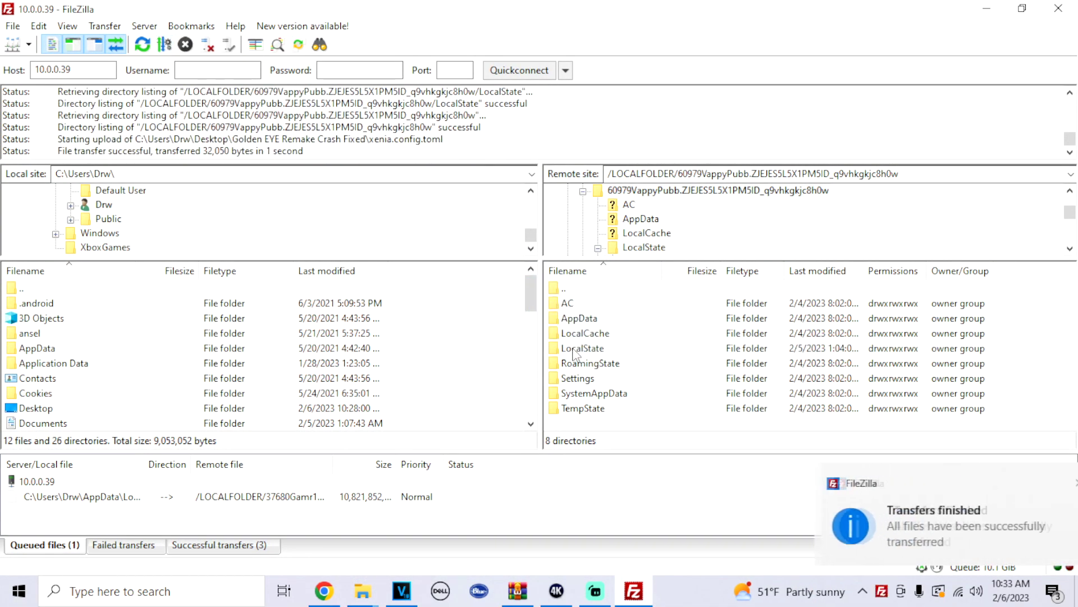
{"action": "double_click", "coordinate": [575, 349]}
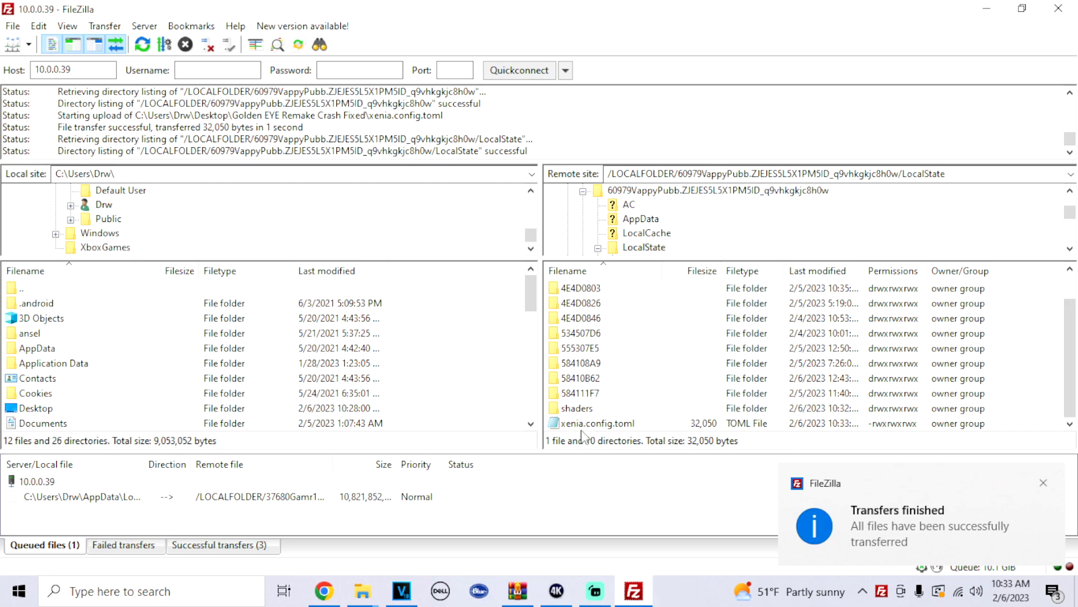
{"action": "left_click", "coordinate": [1044, 483]}
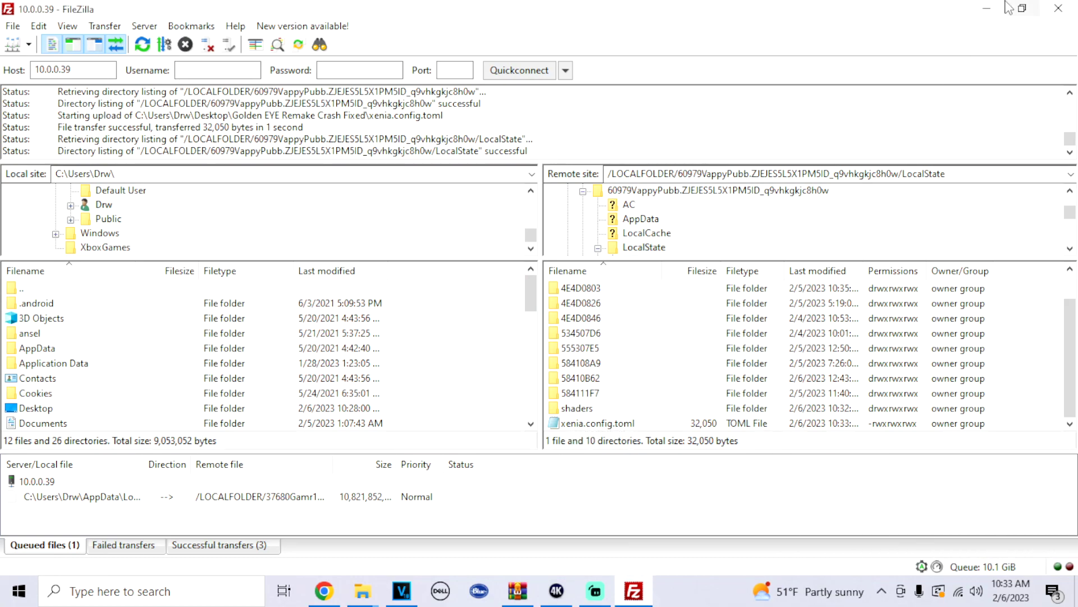